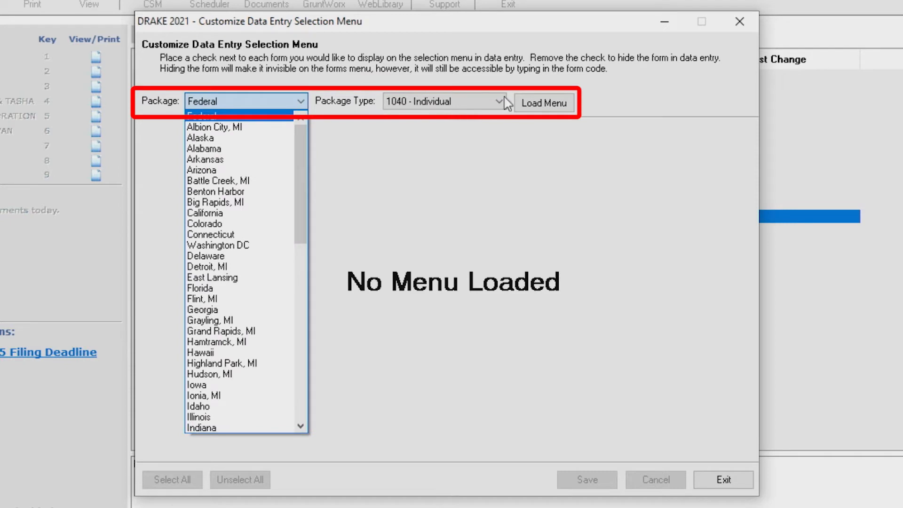
# Step: Load the Federal 1040 - Individual menu, try setting EF to hidden/inaccessible and PIN to hidden, and leave without saving
pyautogui.click(496, 101)
pyautogui.click(558, 104)
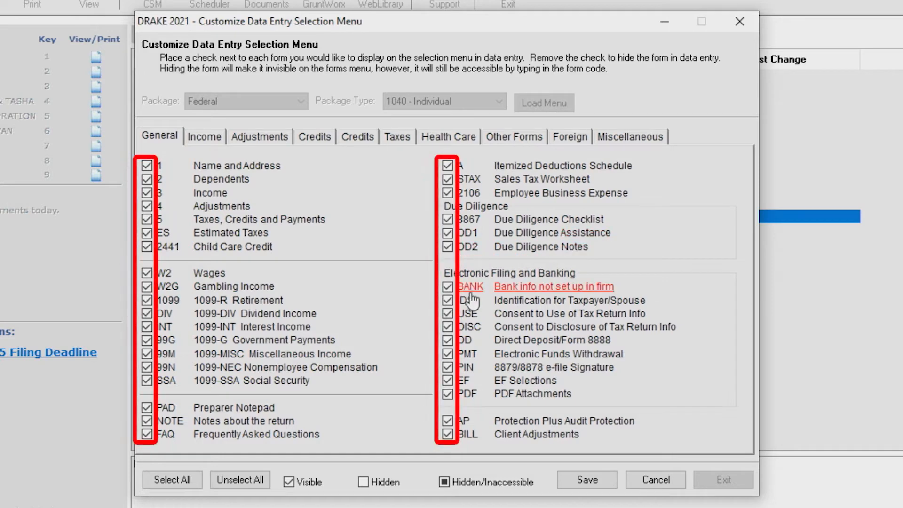
pyautogui.click(449, 382)
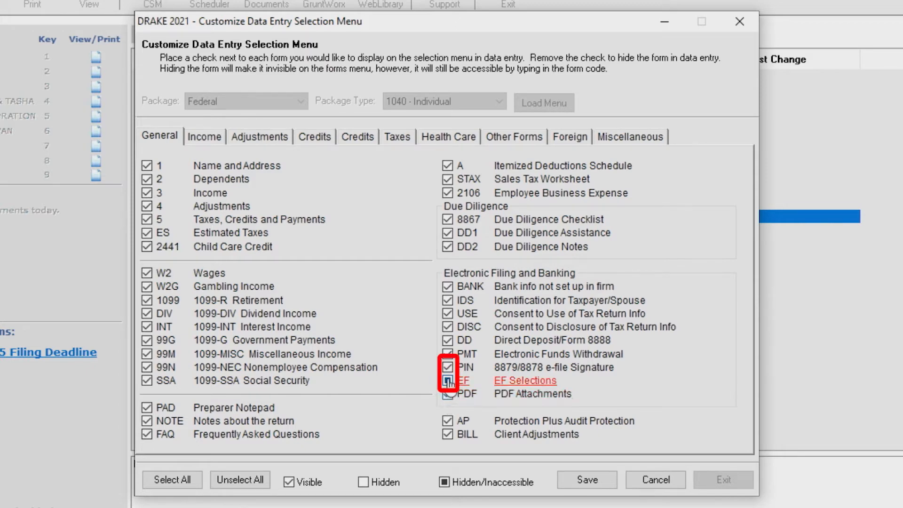
pyautogui.click(447, 370)
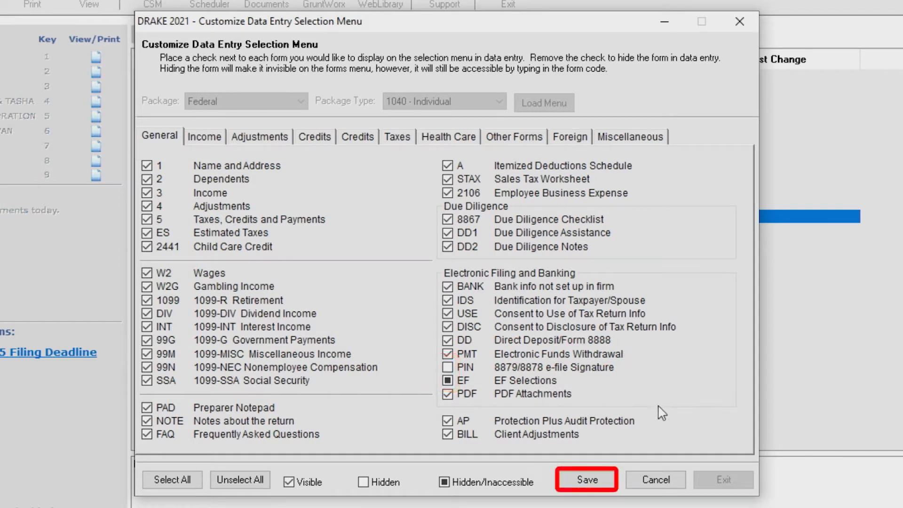
pyautogui.click(654, 481)
pyautogui.click(713, 481)
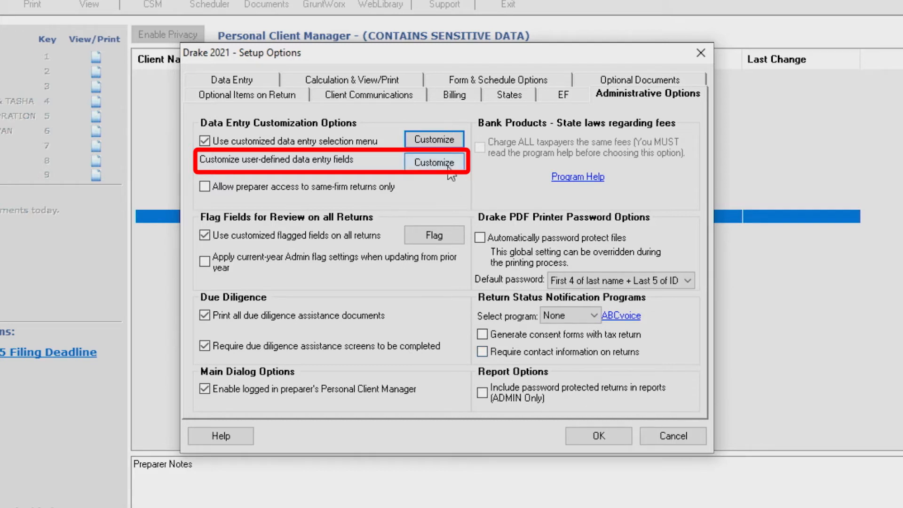
# Step: Add code WEB with description Website Referral to the Name and Address Screen - Miscellaneous Code 1 dropdown and save the changes
pyautogui.click(434, 162)
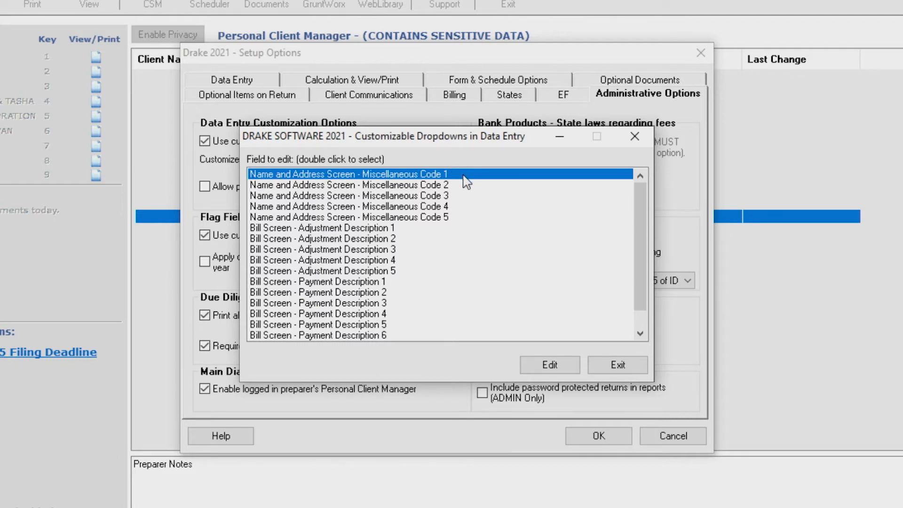
pyautogui.doubleClick(414, 175)
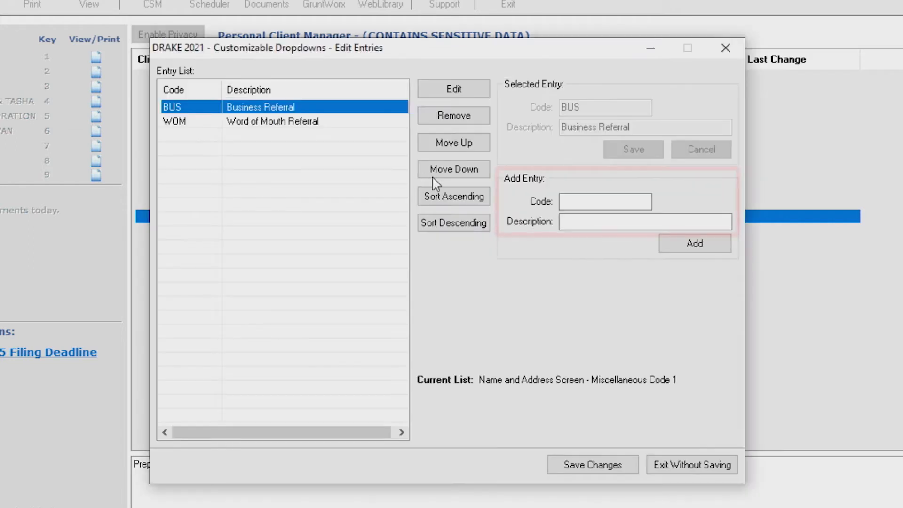
pyautogui.click(578, 201)
pyautogui.write('WEB')
pyautogui.press('Tab')
pyautogui.write('Website Referral')
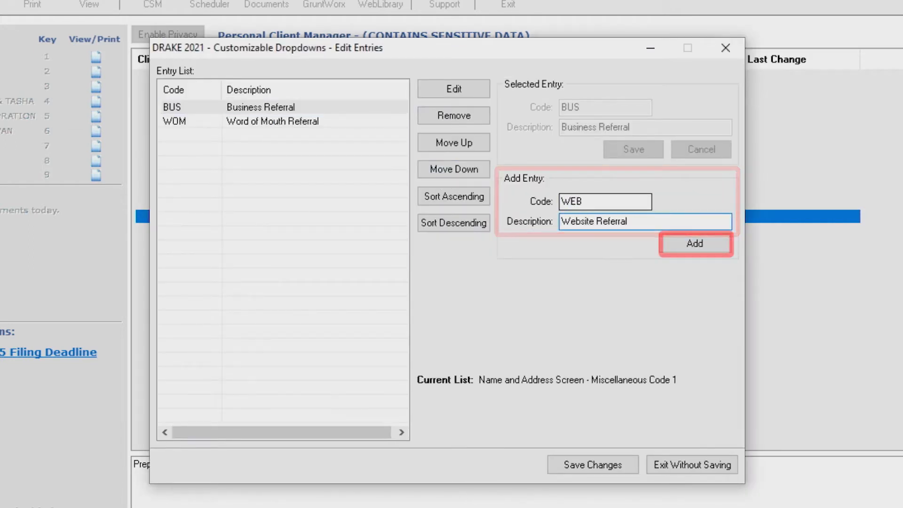
pyautogui.click(683, 246)
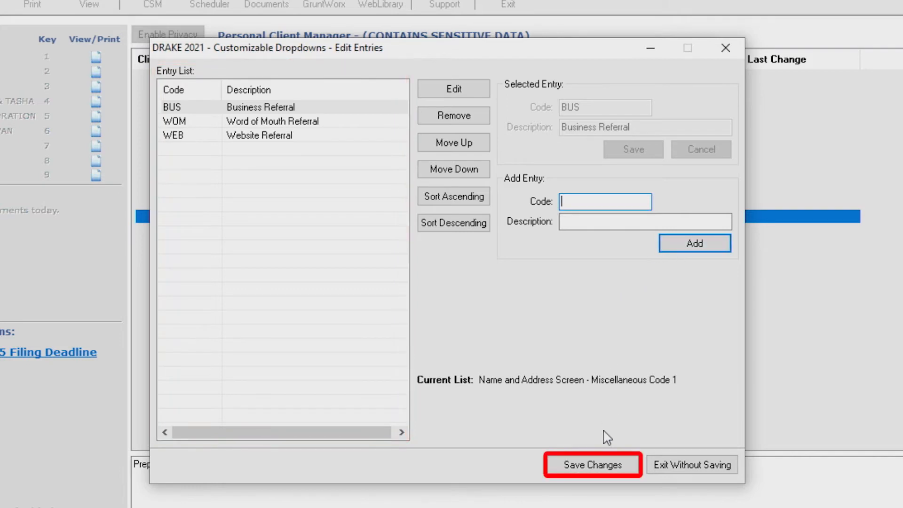
pyautogui.click(604, 465)
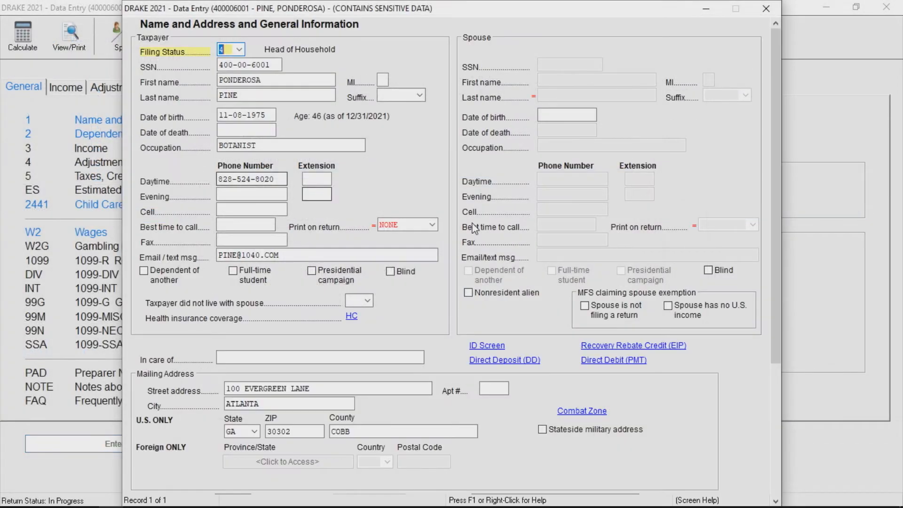
# Step: Show the Miscellaneous Code 1 choices on the return's Name and Address screen
pyautogui.moveTo(777, 152); pyautogui.dragTo(763, 316)
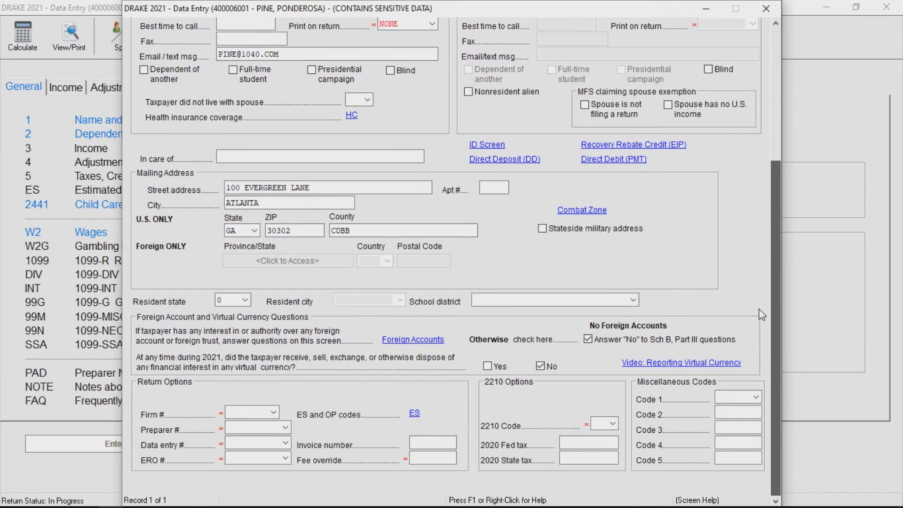
pyautogui.click(757, 397)
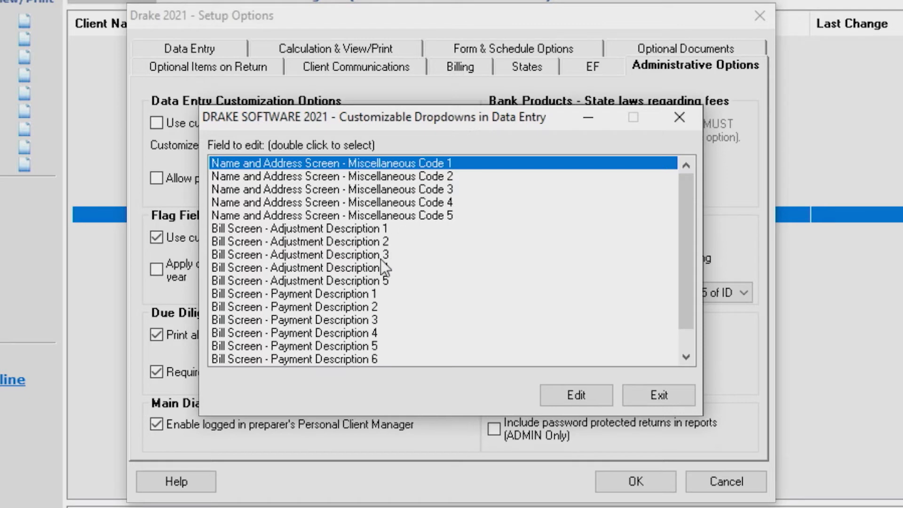
# Step: Add code CC with description Credit Card to the Bill Screen - Payment Description 1 dropdown and save the changes
pyautogui.click(344, 296)
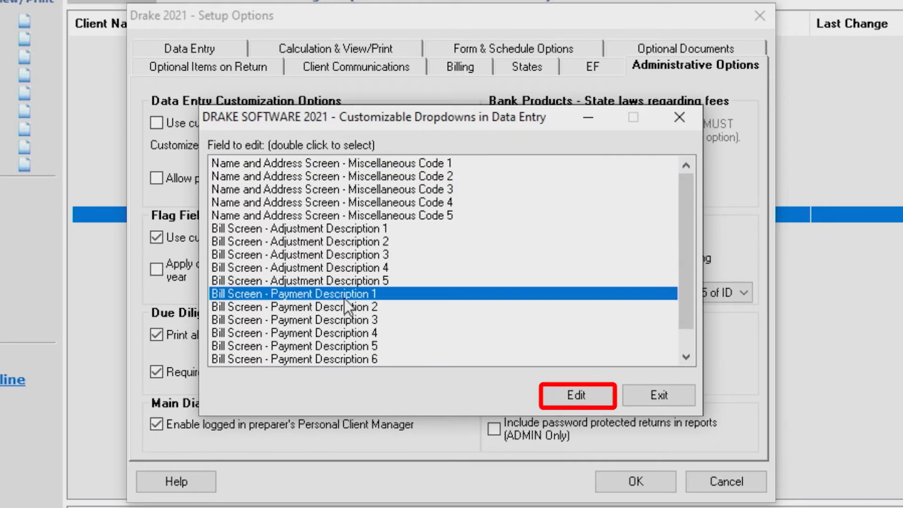
pyautogui.doubleClick(344, 296)
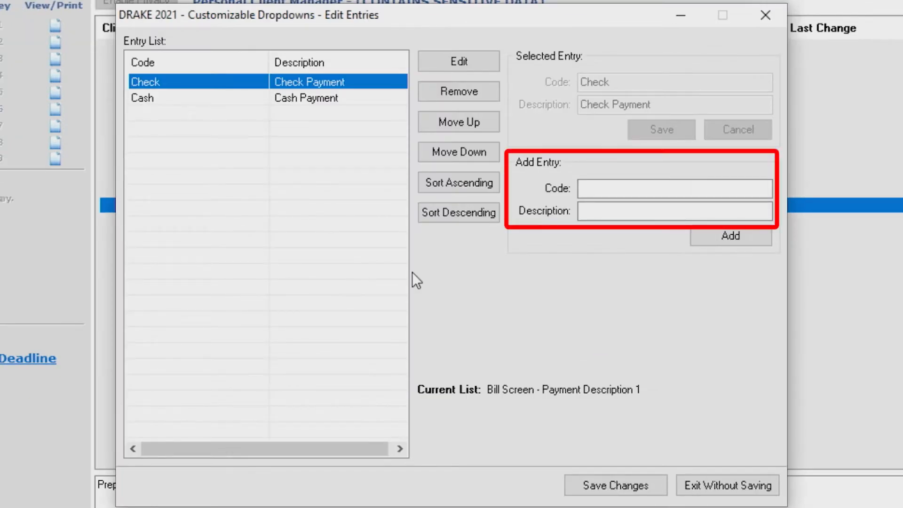
pyautogui.click(606, 189)
pyautogui.click(606, 190)
pyautogui.write('CC')
pyautogui.press('Tab')
pyautogui.write('Credit Card')
pyautogui.click(731, 238)
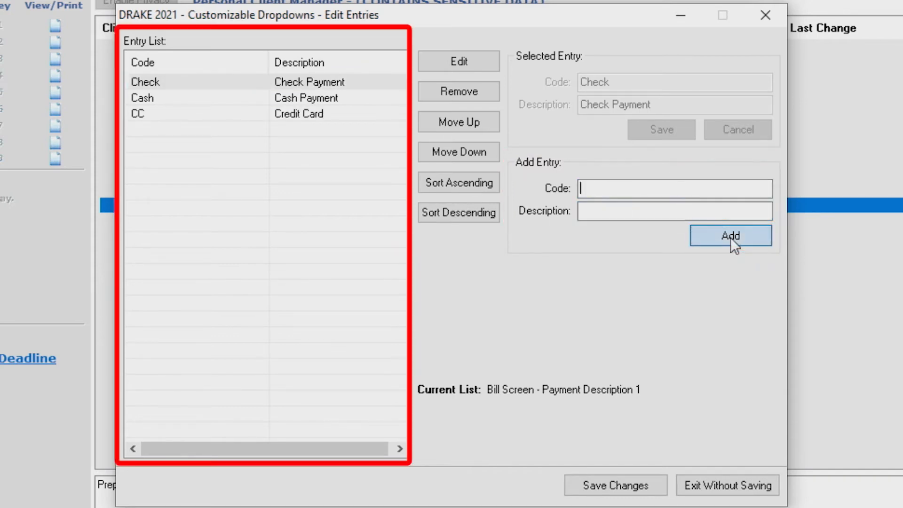
pyautogui.click(617, 483)
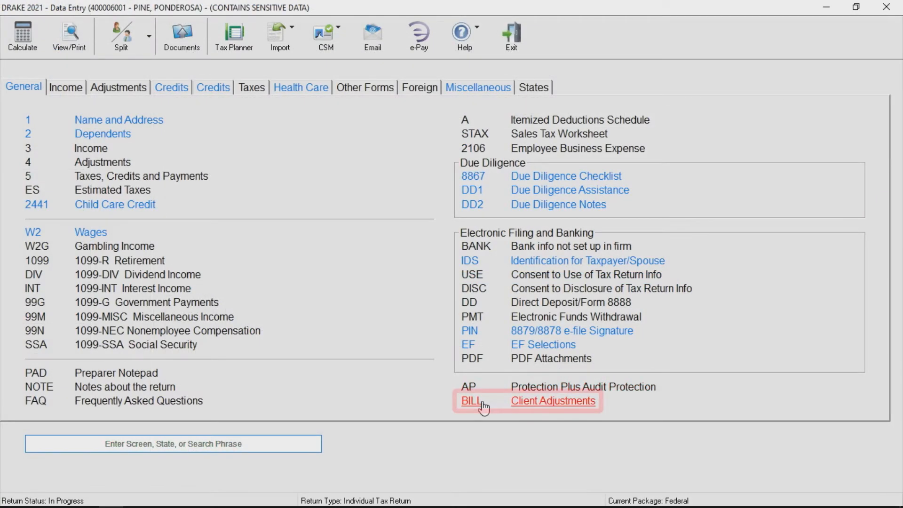
# Step: Show the first payment description choices on the return's BILL Client Adjustments screen
pyautogui.click(484, 402)
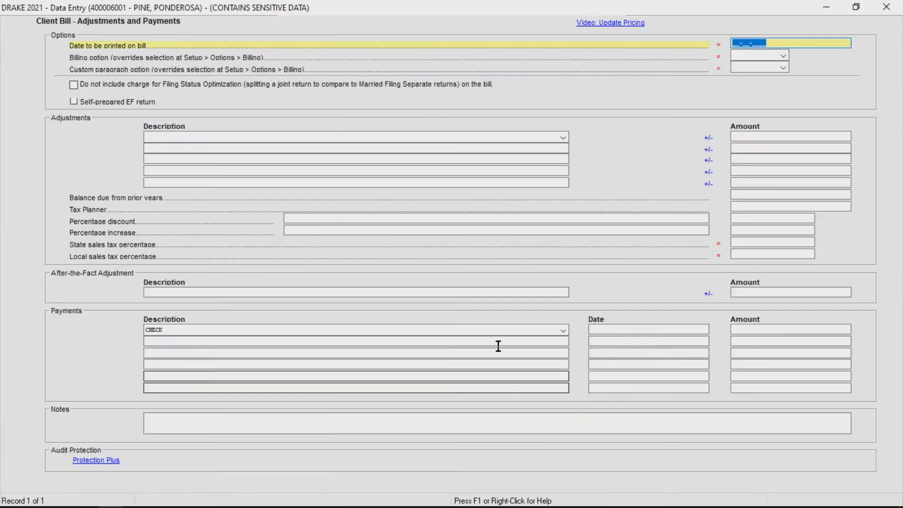
pyautogui.click(563, 330)
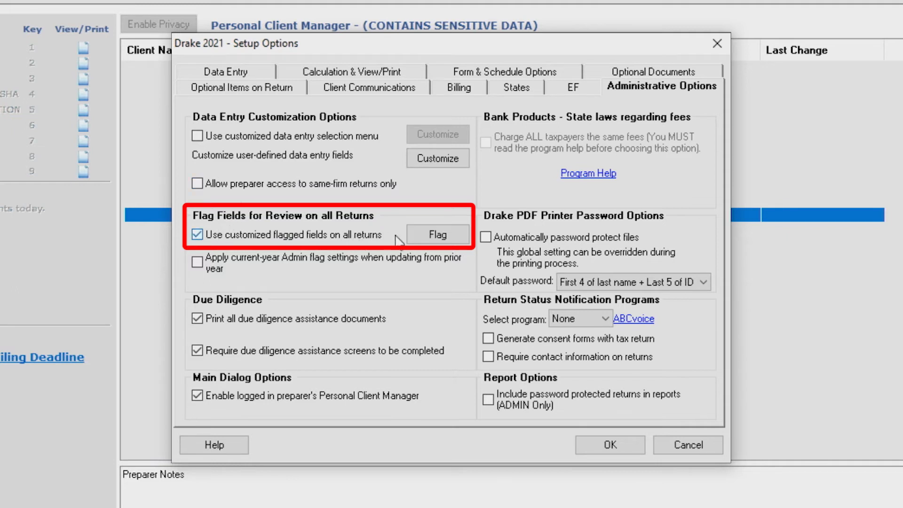
# Step: Open the flagging options for the taxpayer's email field on the Name and Address screen in the 1040 - Individual flag setup
pyautogui.click(431, 235)
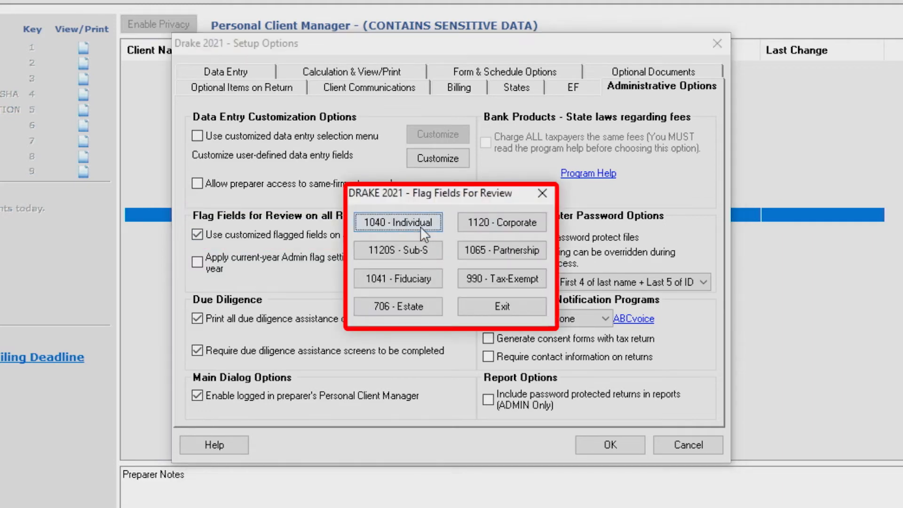
pyautogui.click(418, 226)
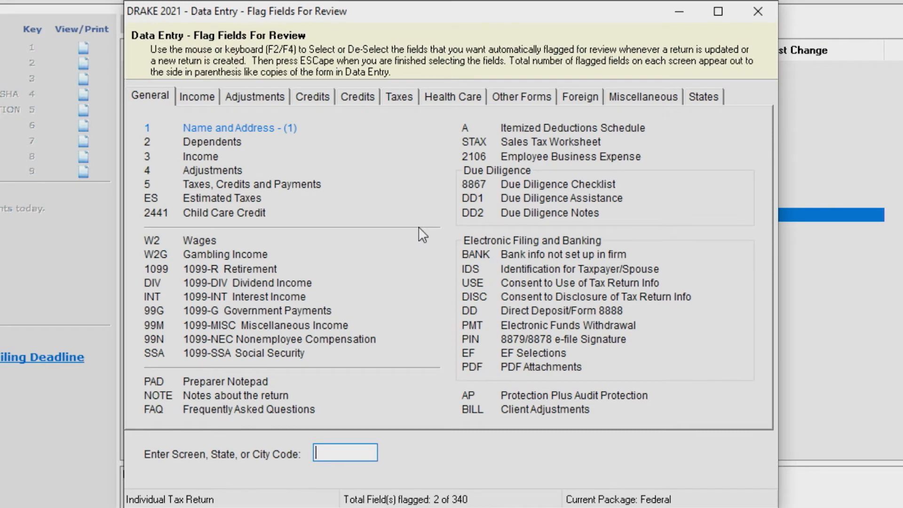
pyautogui.click(257, 128)
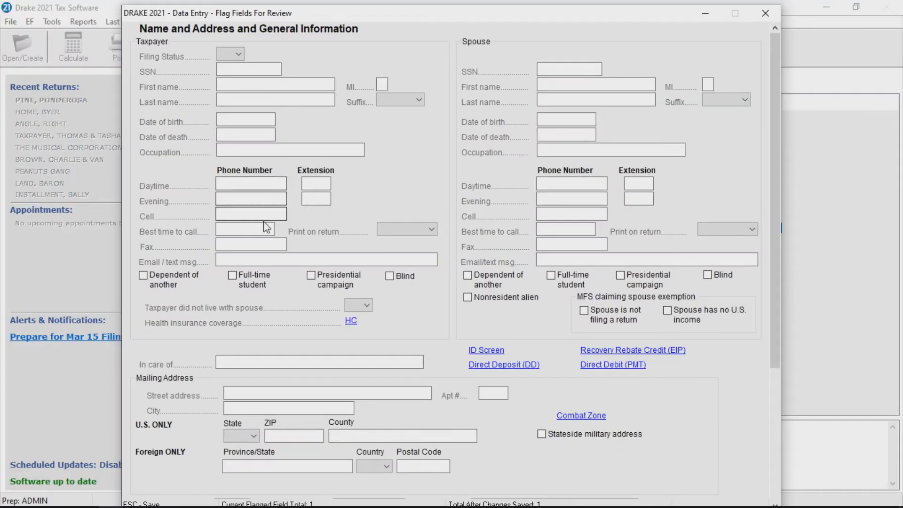
pyautogui.rightClick(245, 258)
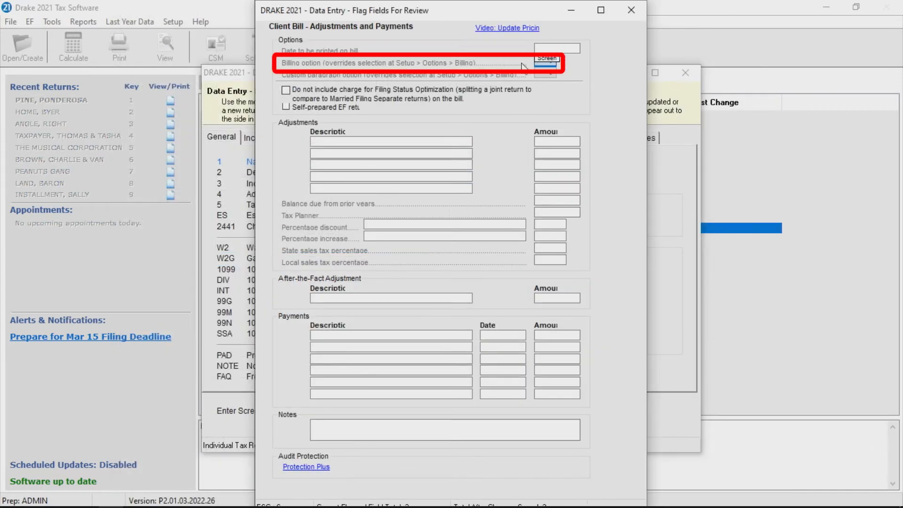
# Step: Lock the Billing option field on the Client Bill flag screen, and enable applying current-year Admin flag settings when updating from prior year
pyautogui.rightClick(555, 64)
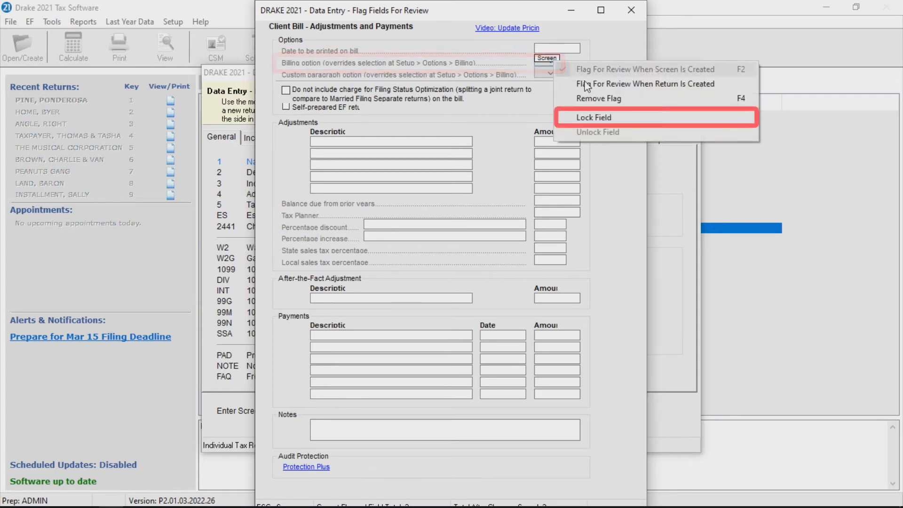
pyautogui.click(595, 123)
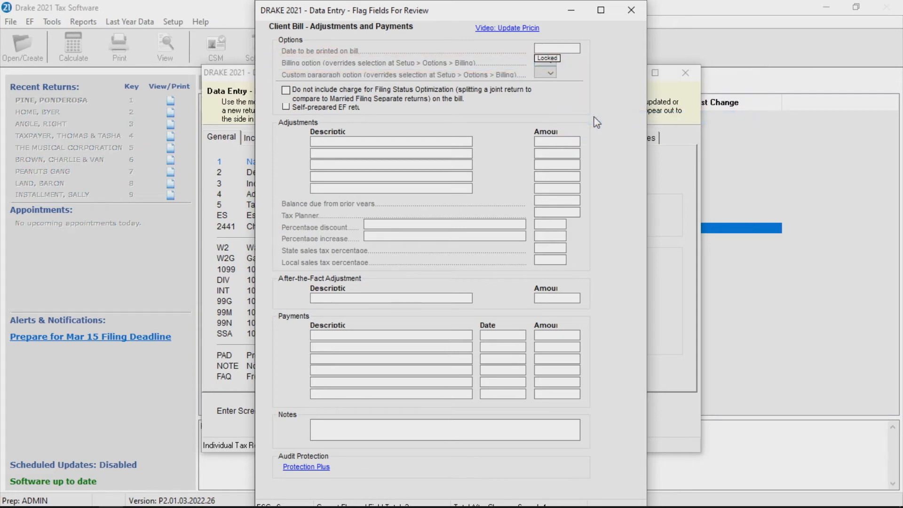
pyautogui.click(630, 9)
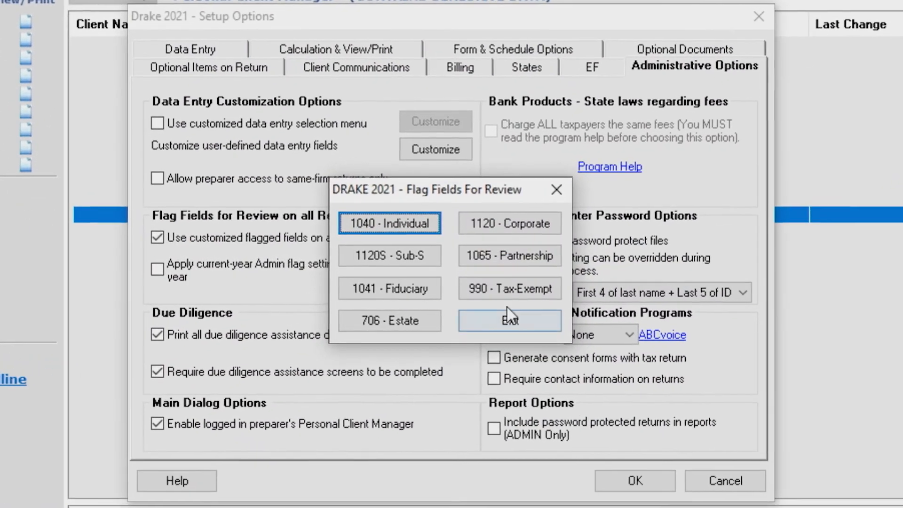
pyautogui.click(505, 315)
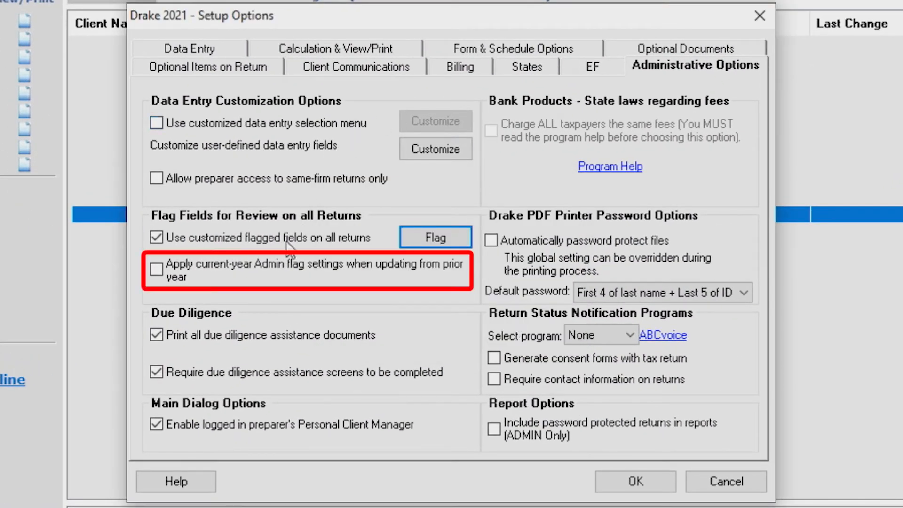
pyautogui.click(156, 270)
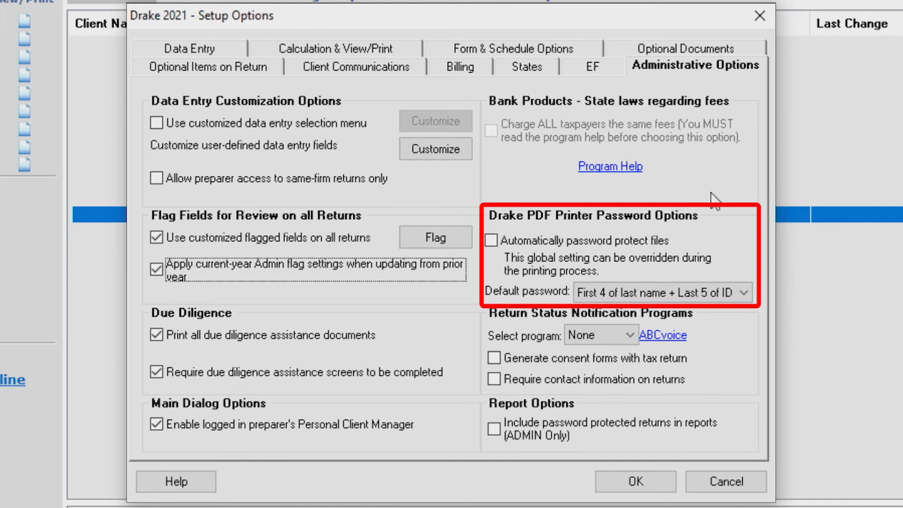
# Step: Enable automatic password protection for Drake PDF Printer files and show the default password choices
pyautogui.click(491, 241)
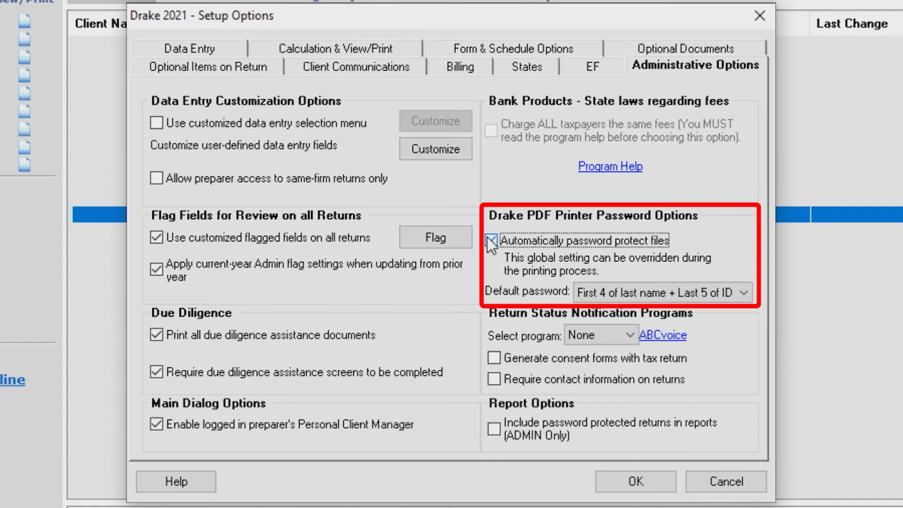
pyautogui.click(746, 292)
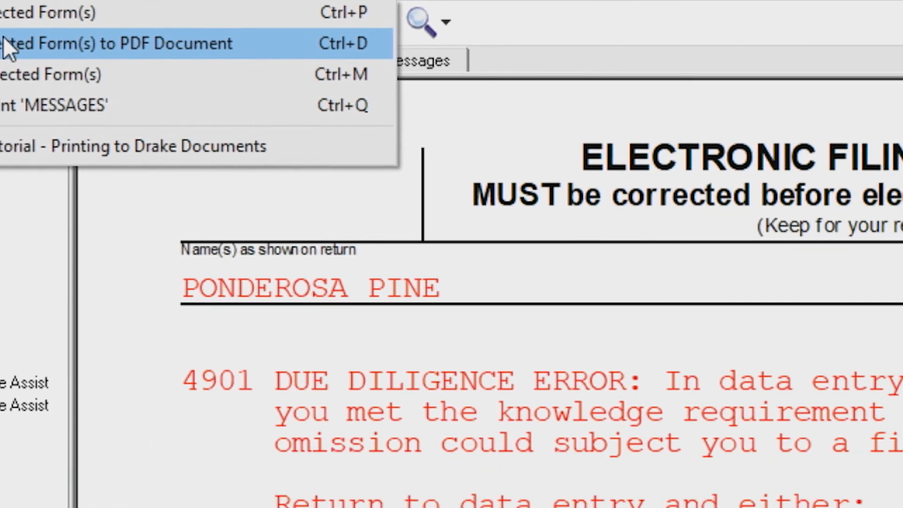
# Step: Start printing the return's selected forms to a PDF document
pyautogui.click(233, 167)
pyautogui.click(112, 372)
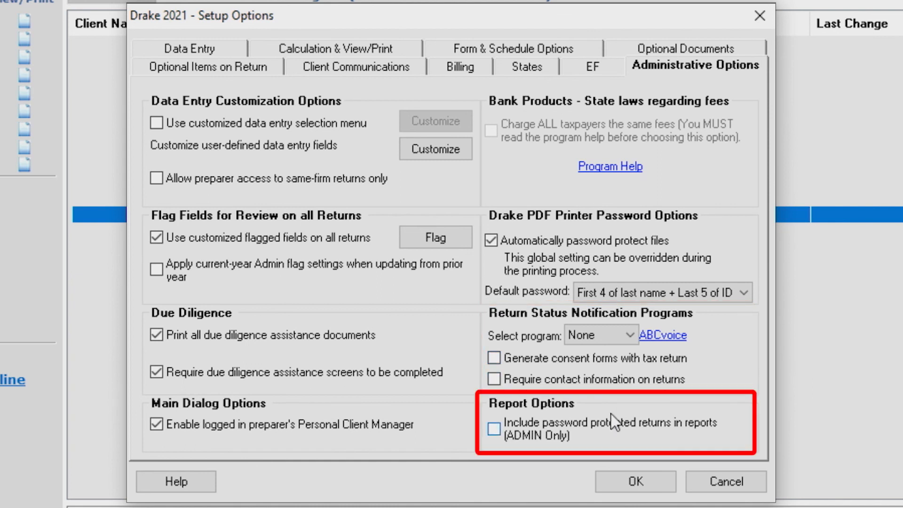
# Step: Toggle the report option for including password protected returns in reports
pyautogui.click(507, 429)
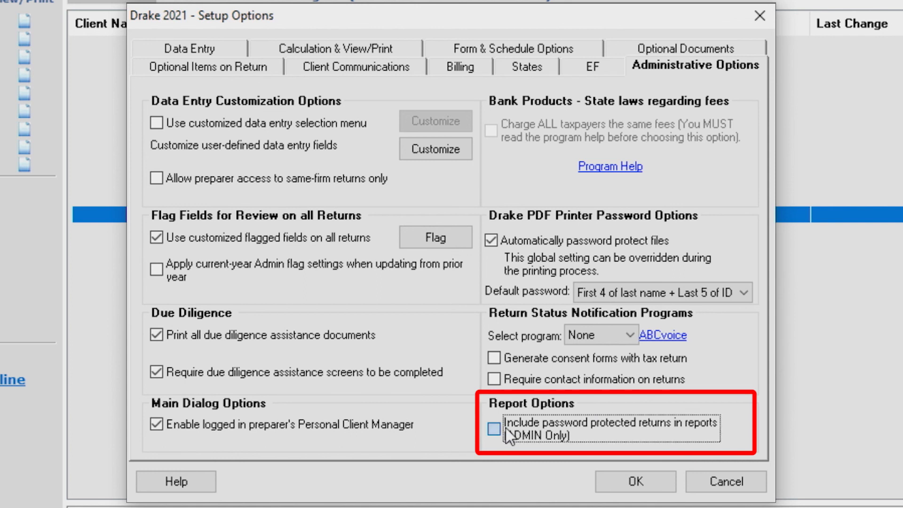